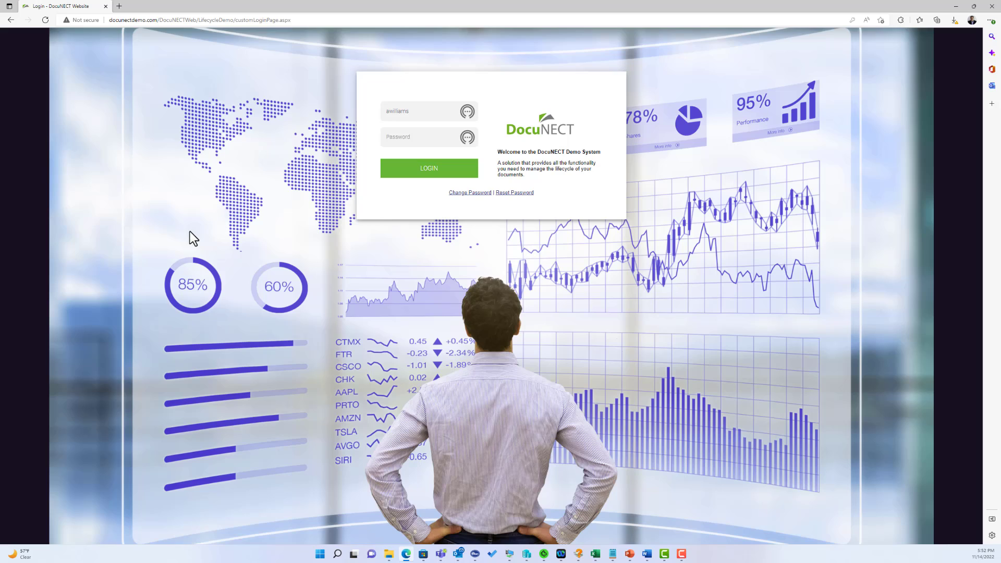
- Enter the saved account's password and log in to DocuNECT
left_click(414, 136)
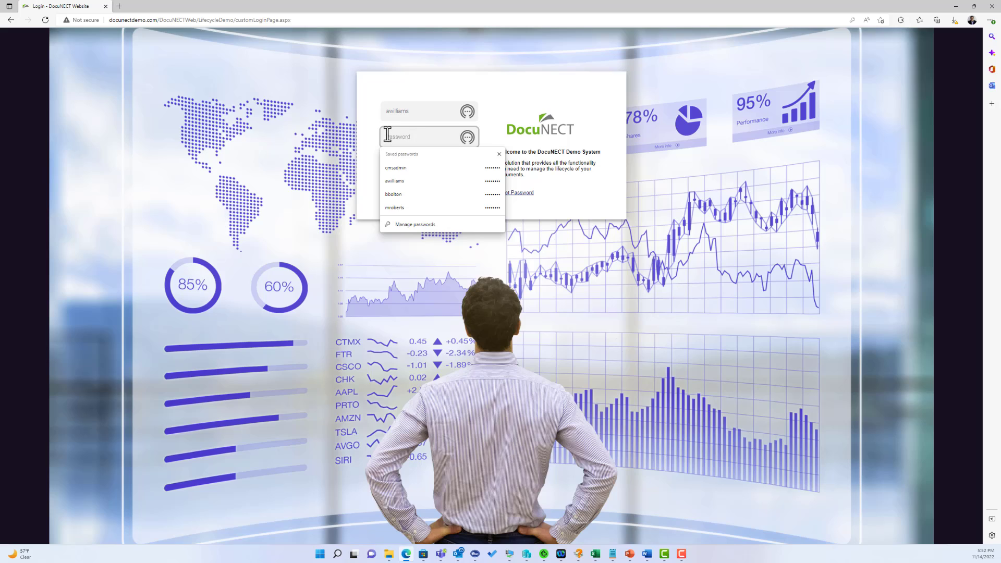
type("******")
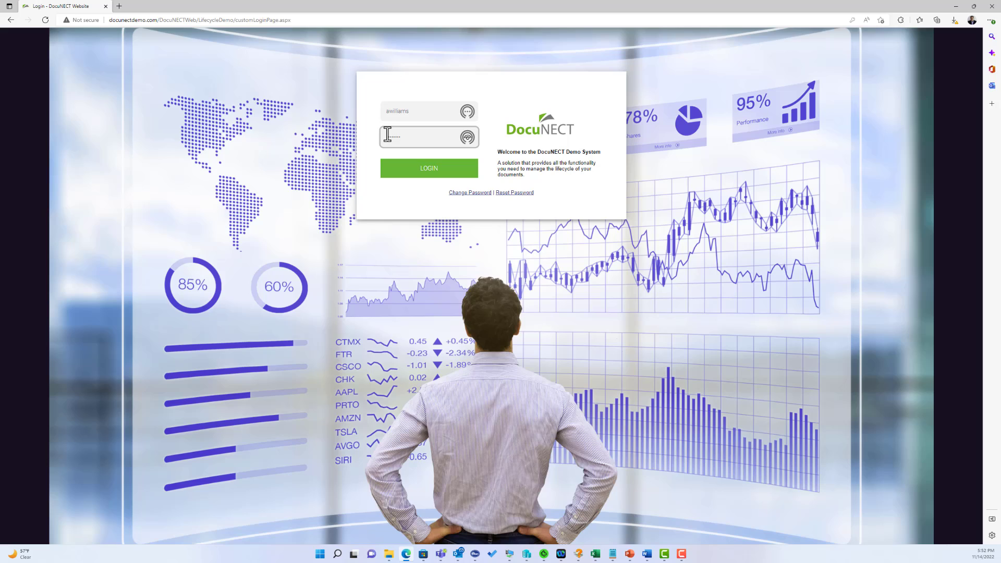
left_click(435, 170)
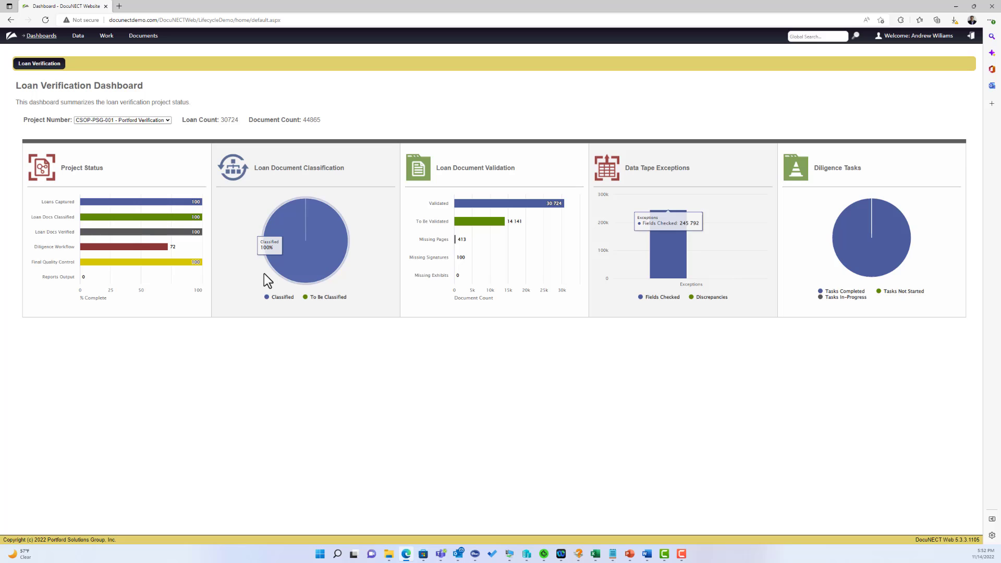
- Switch the dashboard project to CSOP-PSG-002 - Portford Verification, then go to Work Center
left_click(88, 117)
left_click(70, 107)
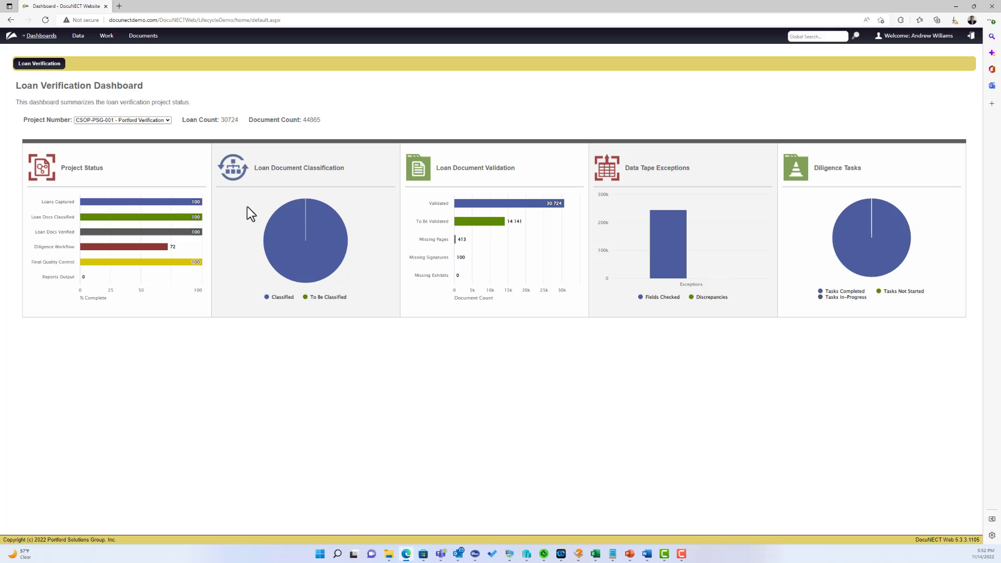
left_click(81, 123)
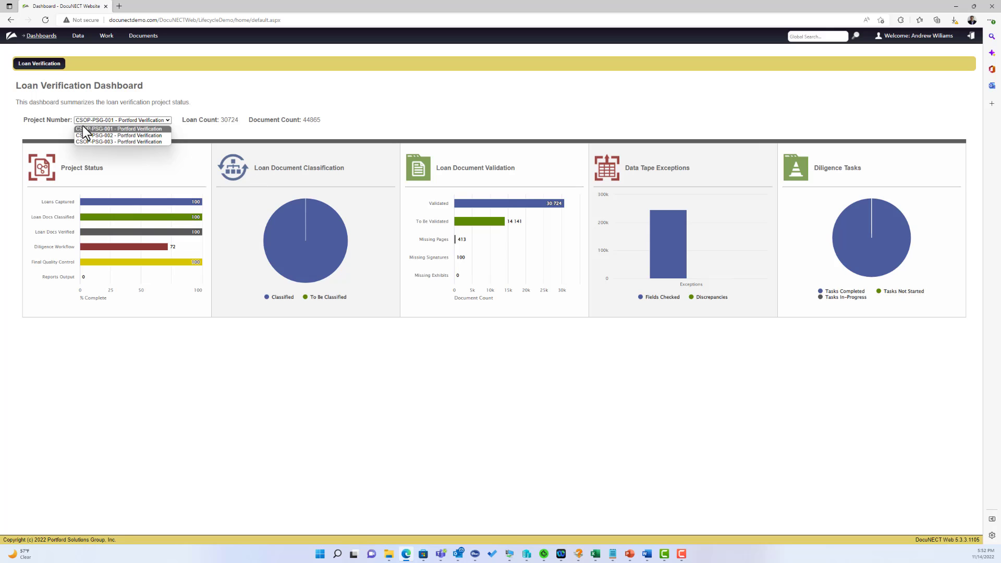
left_click(86, 133)
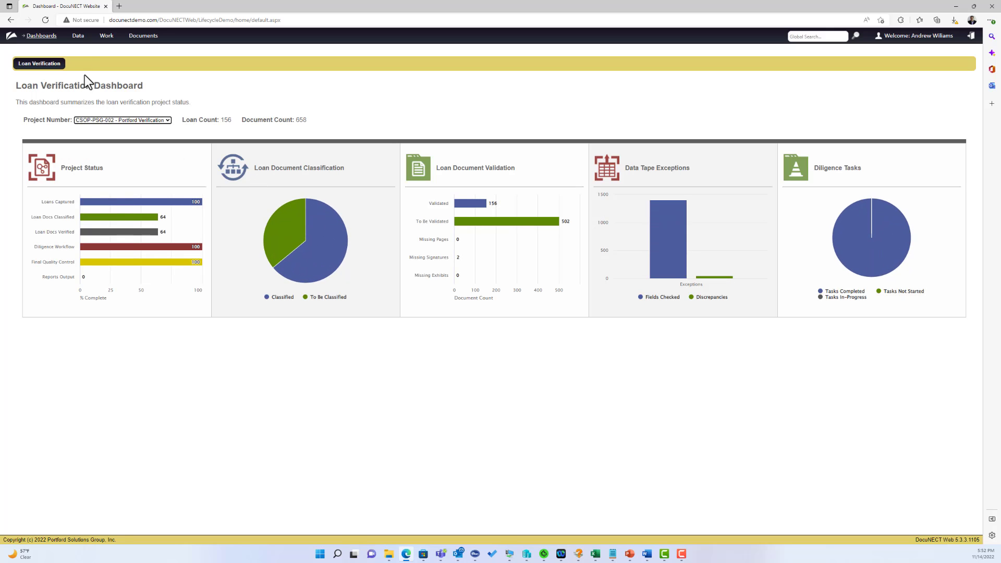
left_click(110, 38)
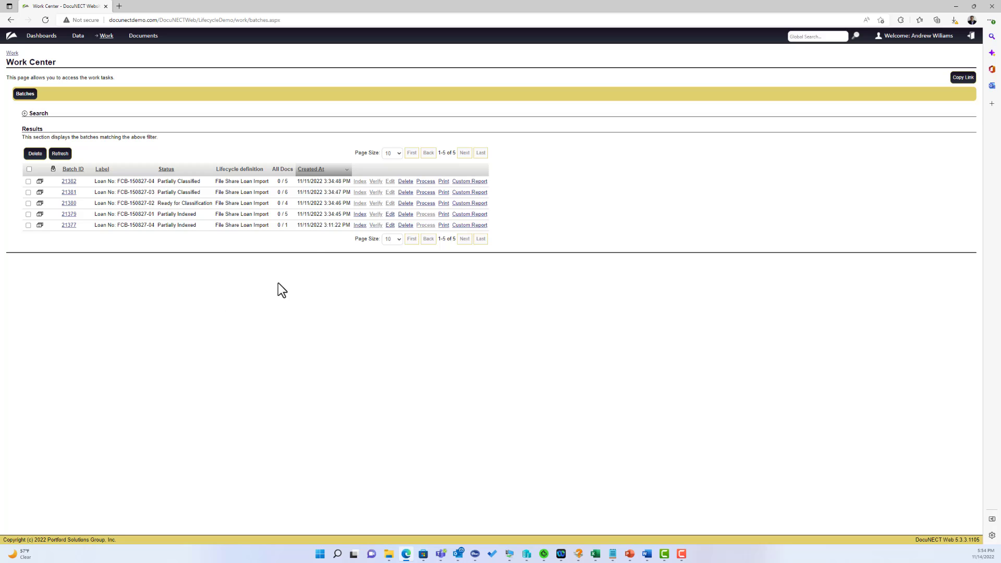
- Open batch 21382 for classification through its Process link
left_click(425, 182)
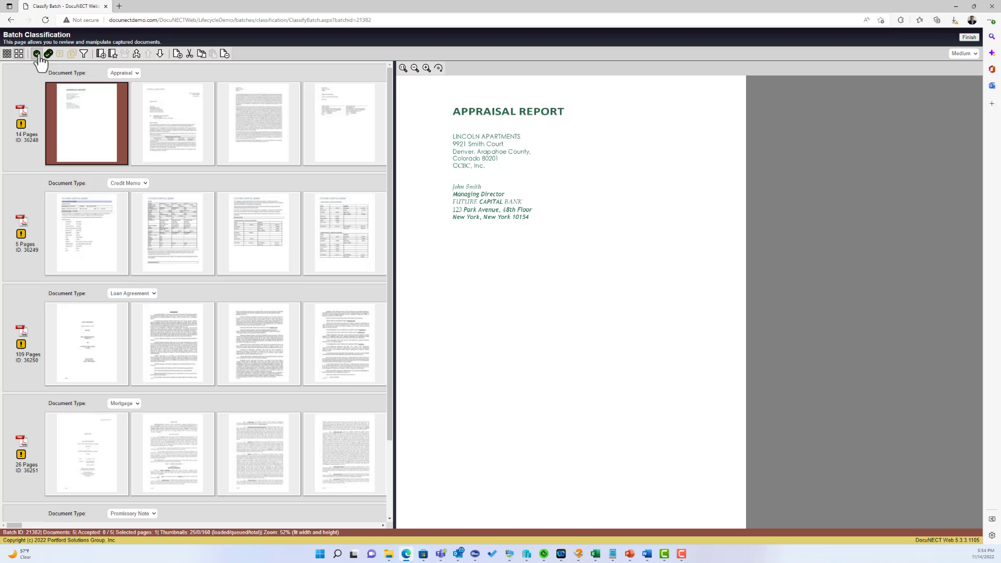
- Accept all five documents in batch 21382 and confirm Finish Classification
mouse_move(21, 131)
left_click(49, 54)
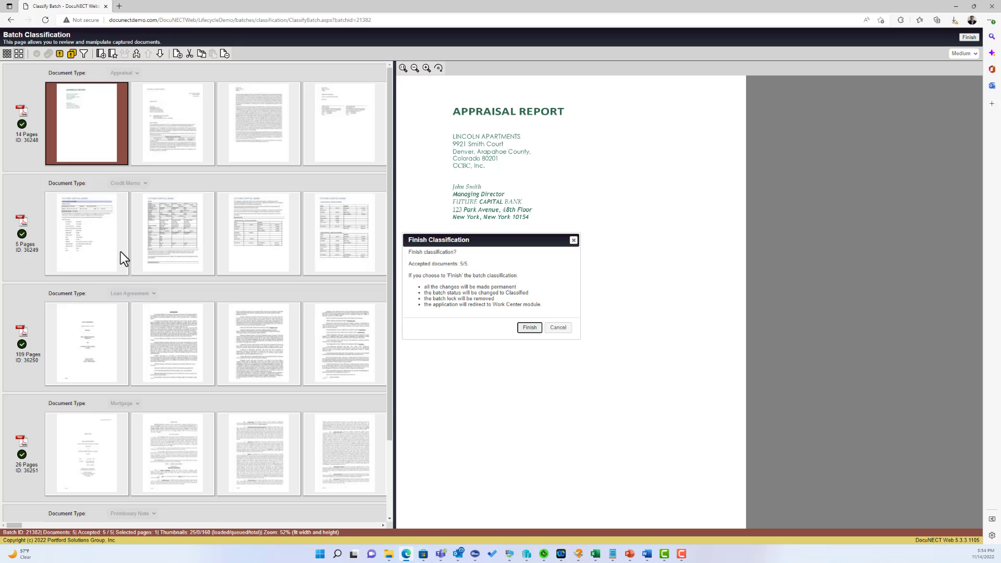
left_click(555, 329)
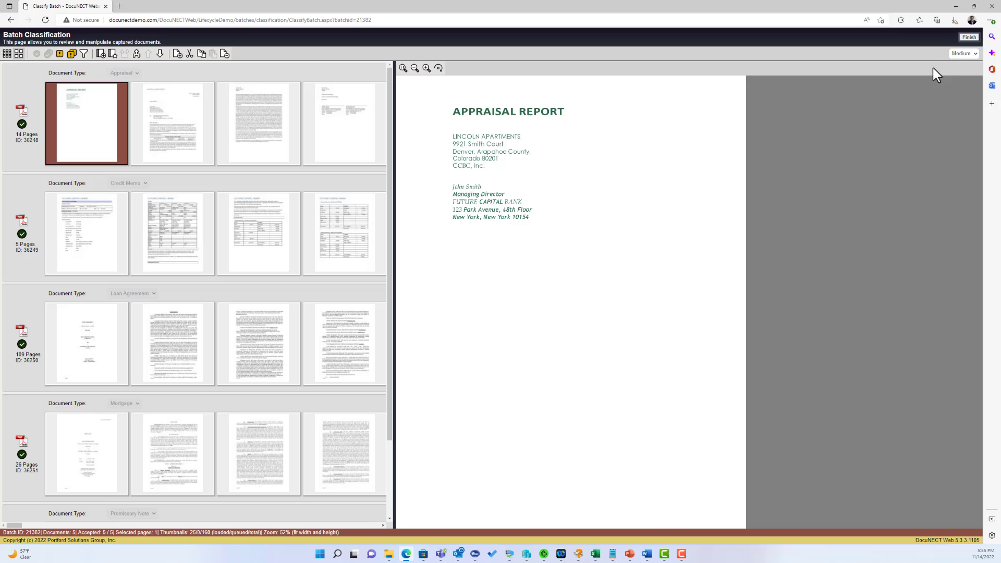
left_click(968, 38)
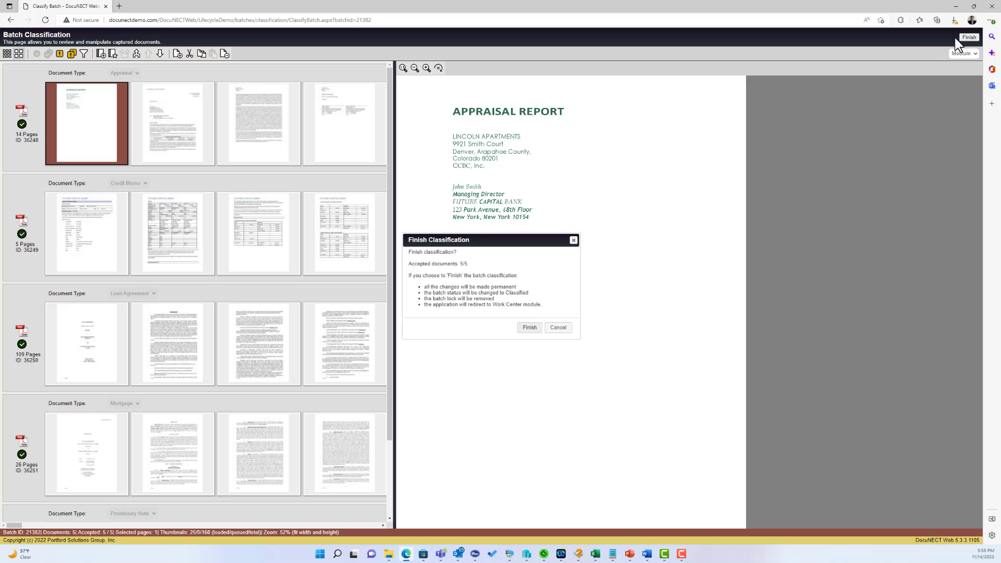
left_click(528, 327)
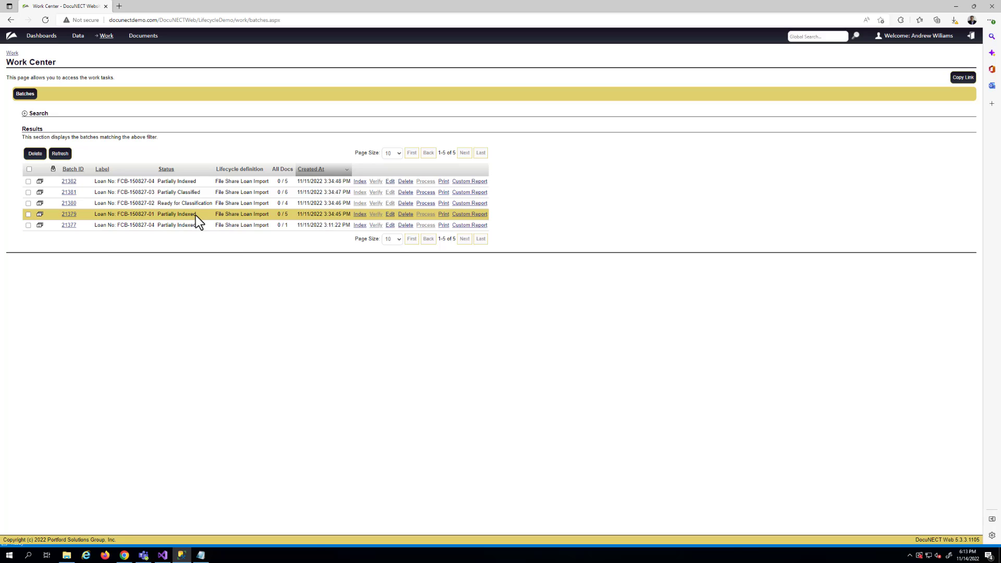
- Open the View Batch page for batch 21379 from its batch ID link
left_click(69, 214)
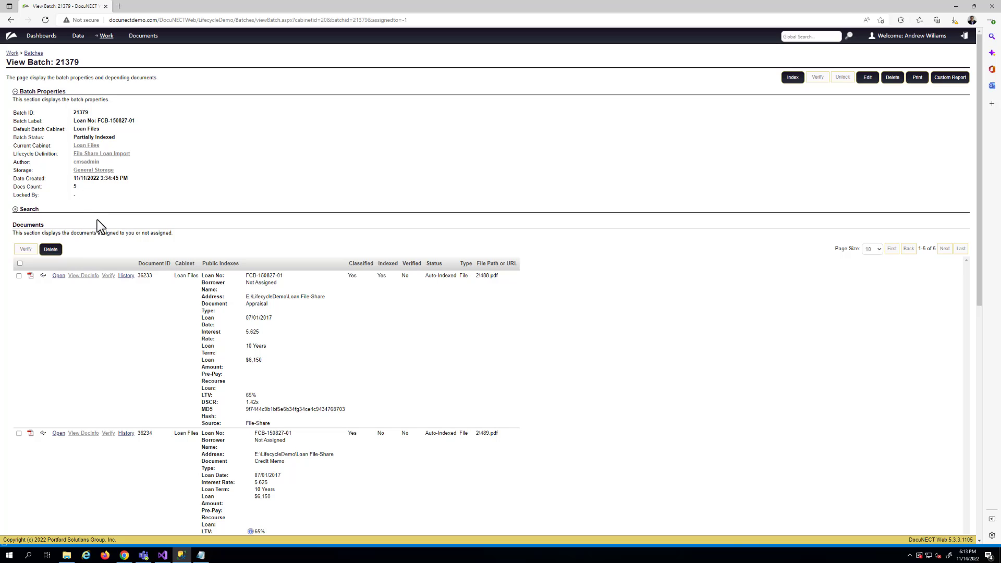
scroll(90, 220, "down", 3)
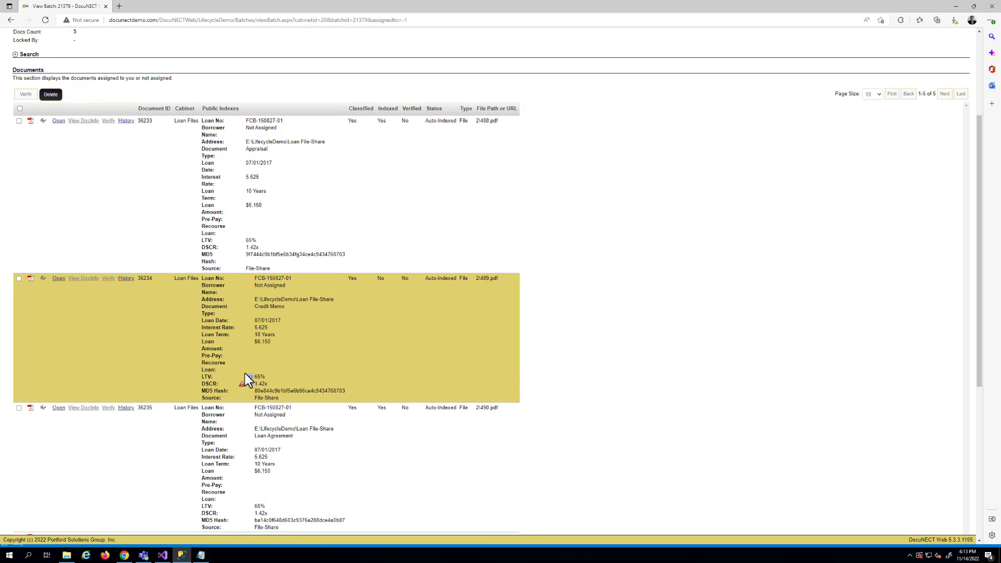
scroll(245, 373, "down", 2)
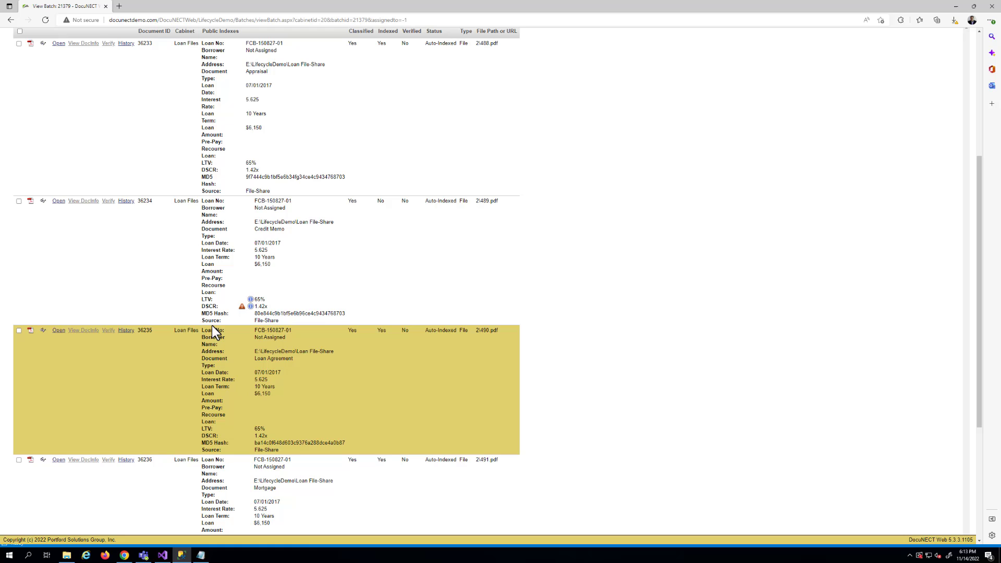
scroll(212, 326, "up", 2)
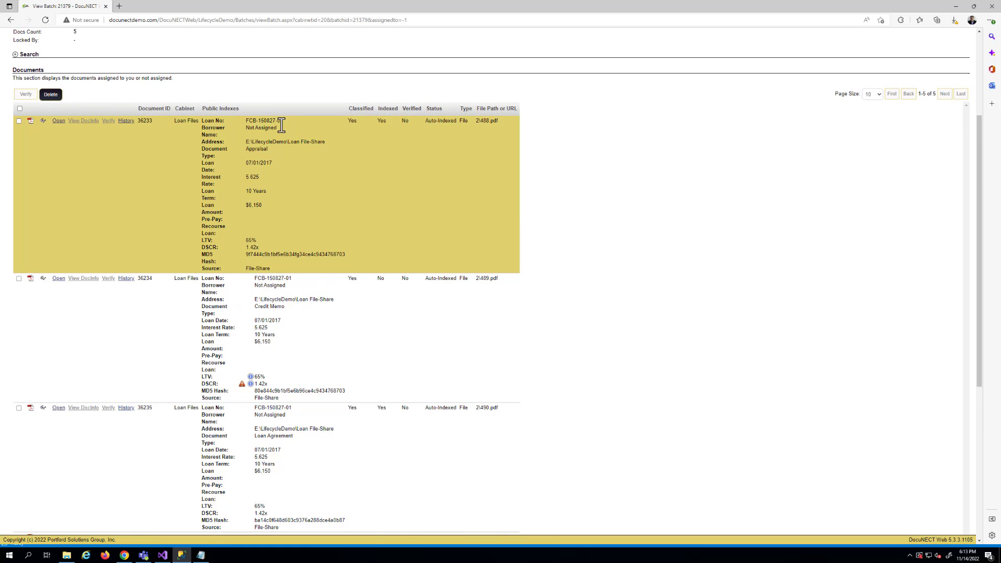
scroll(266, 334, "down", 6)
scroll(267, 322, "up", 10)
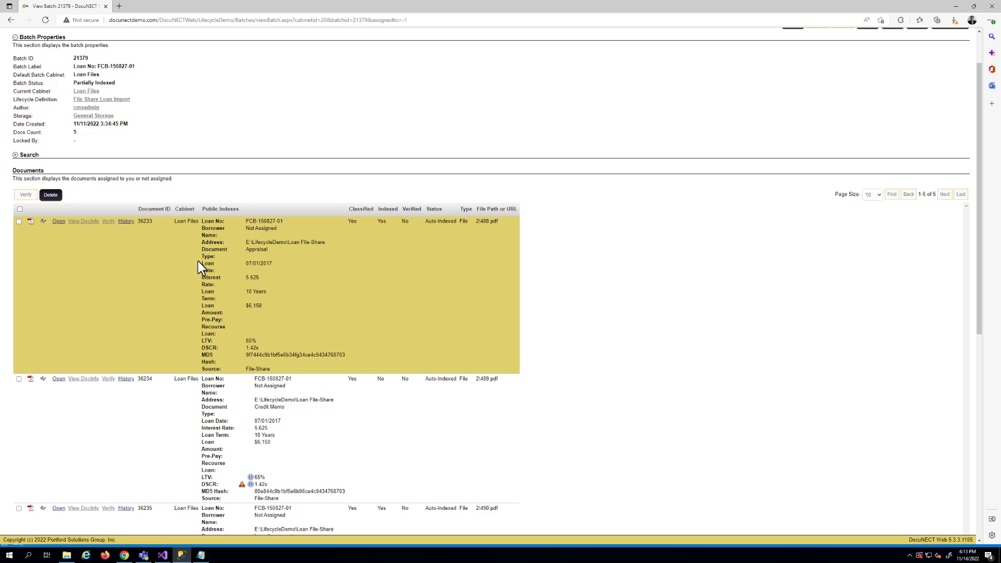
scroll(198, 261, "up", 2)
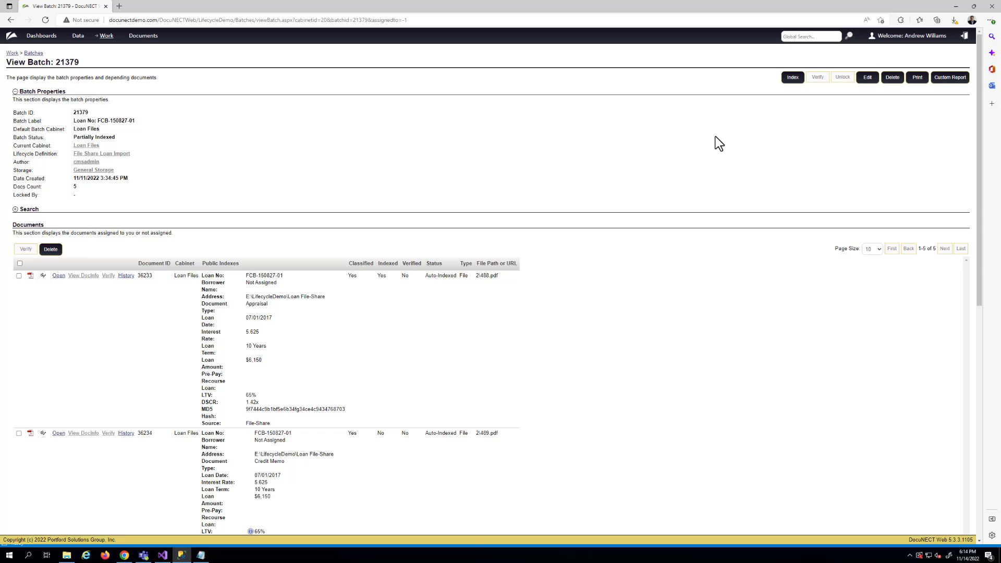
scroll(588, 234, "down", 3)
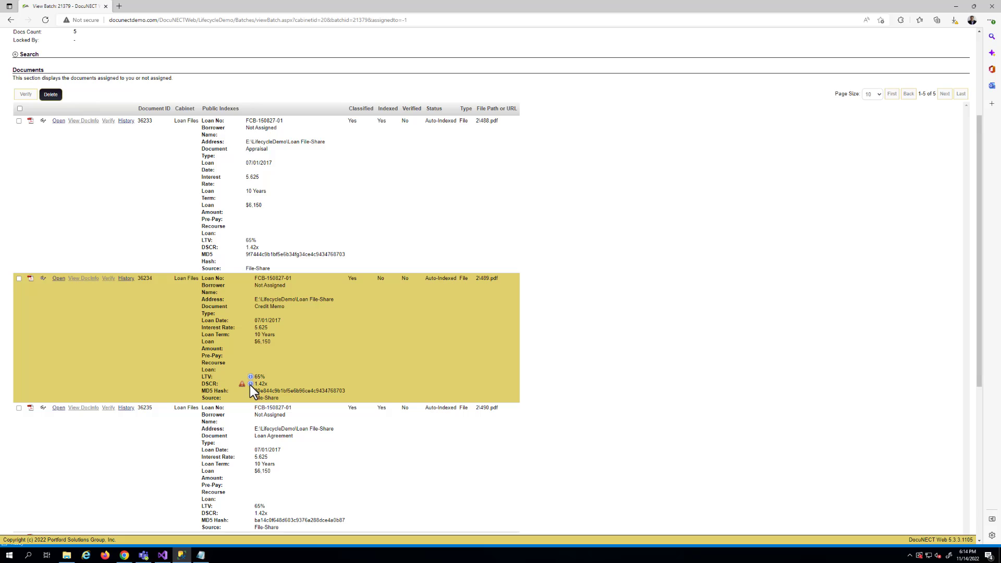
mouse_move(250, 384)
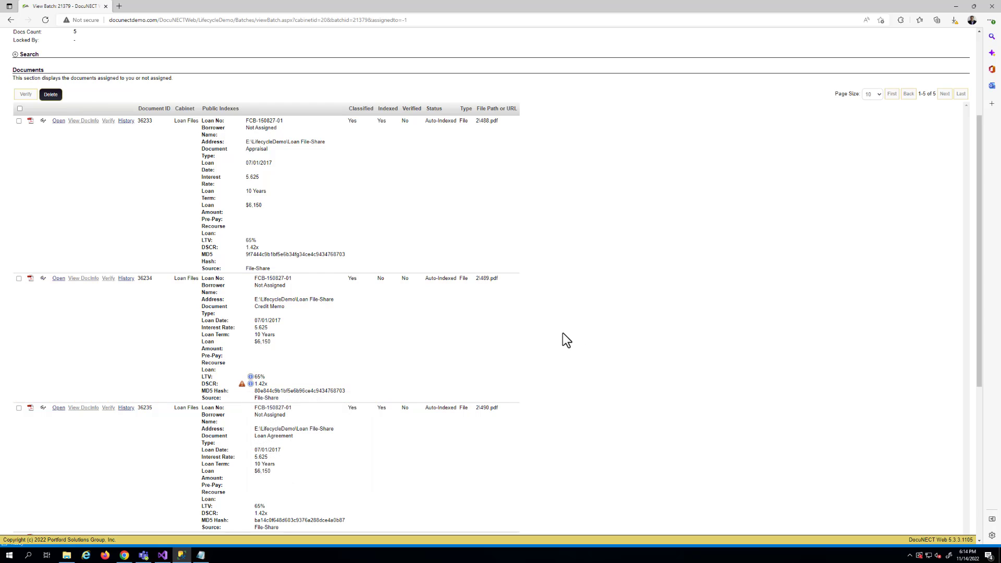
scroll(710, 339, "up", 2)
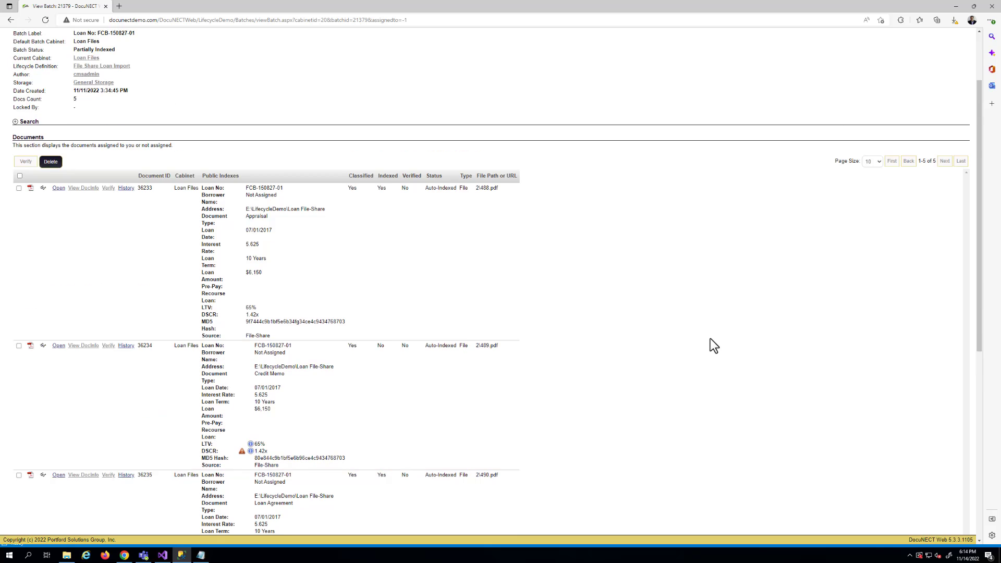
scroll(709, 339, "up", 2)
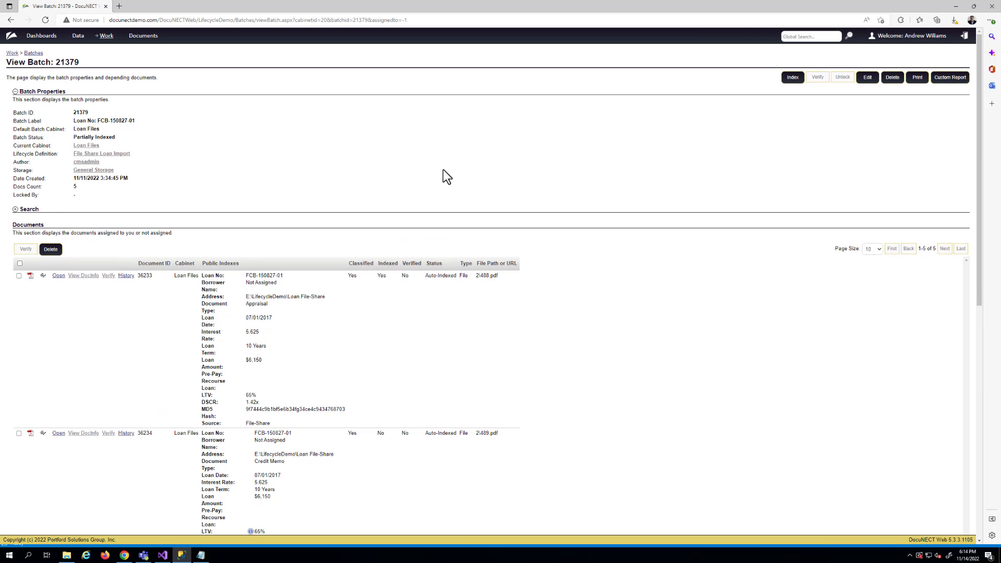
- Continue indexing batch 21379 and show the business-rule details for its flagged DSCR value
left_click(792, 78)
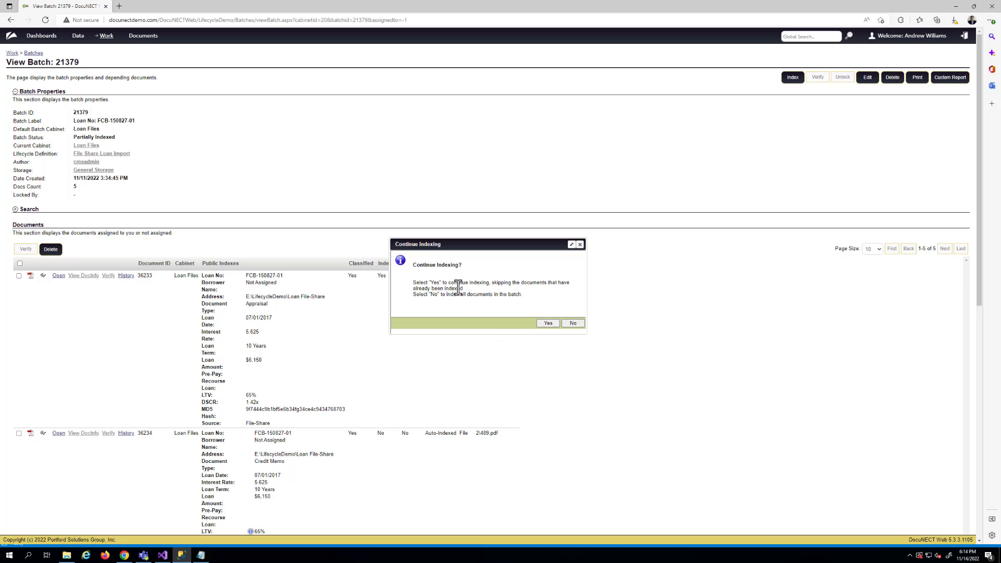
left_click(546, 323)
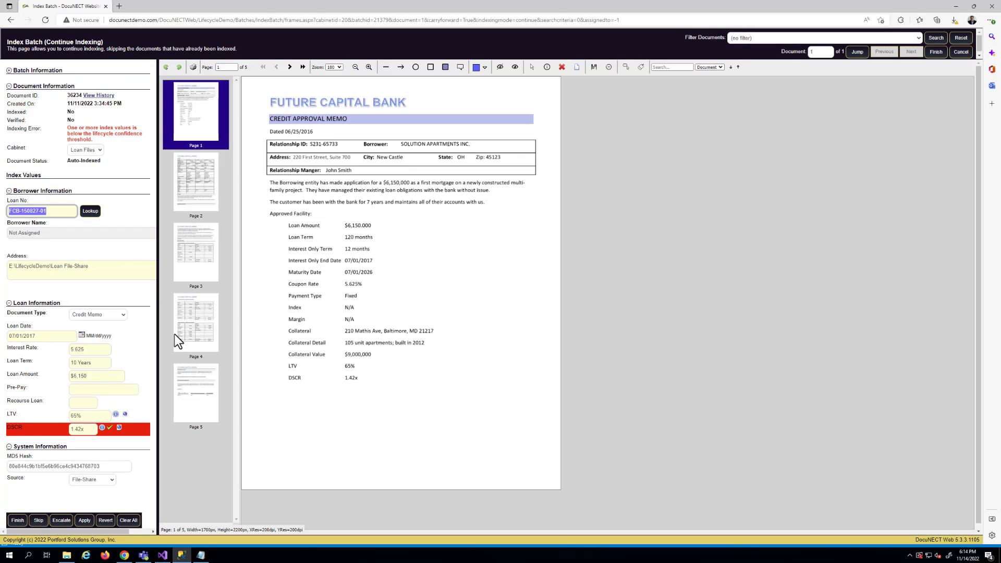
left_click(80, 429)
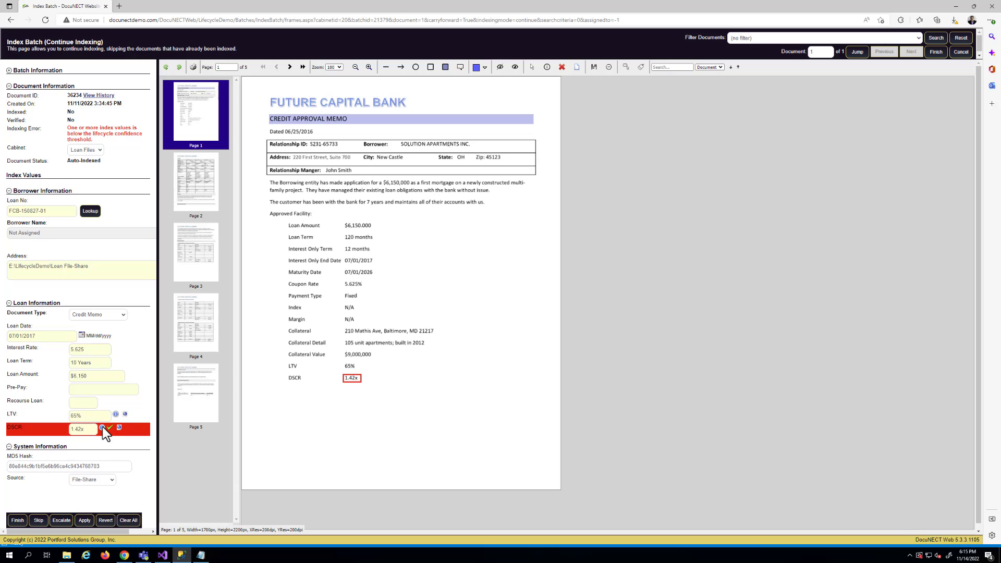
left_click(103, 427)
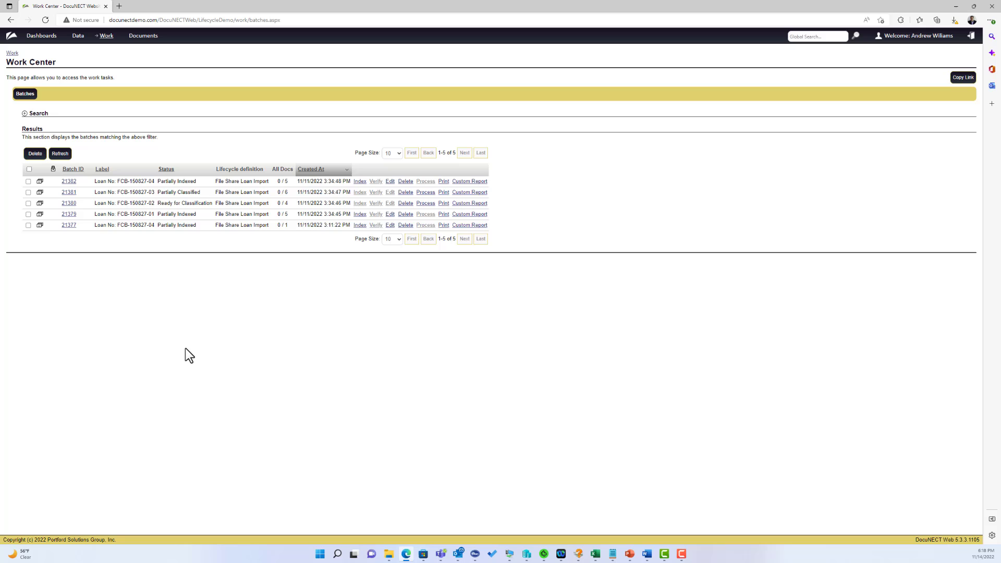
- Choose Diligence Deficiency History from the Data menu
left_click(88, 49)
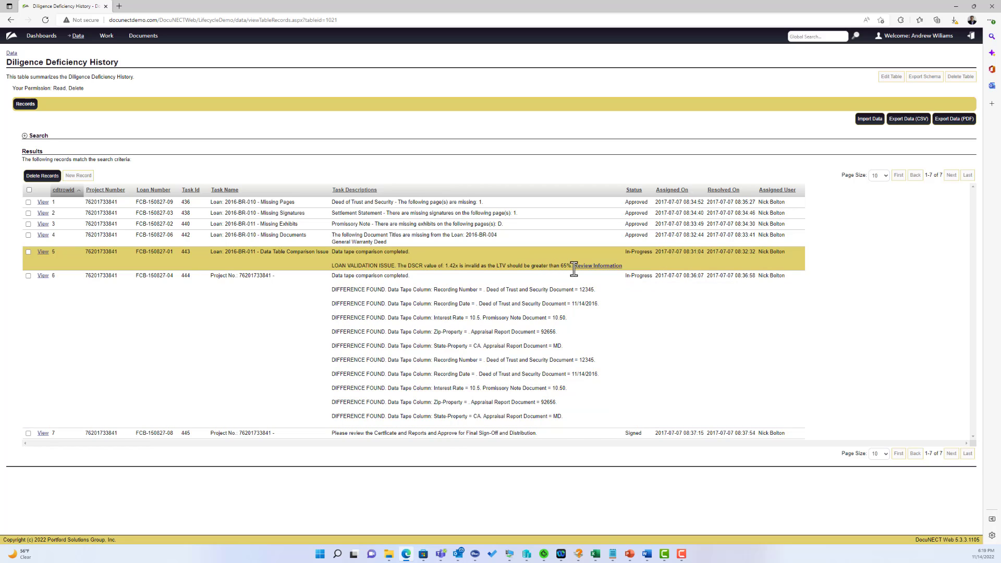
- From the DSCR 1.42x issue row, open the credit memo and show the LTV rule flag on DSCR
left_click(580, 267)
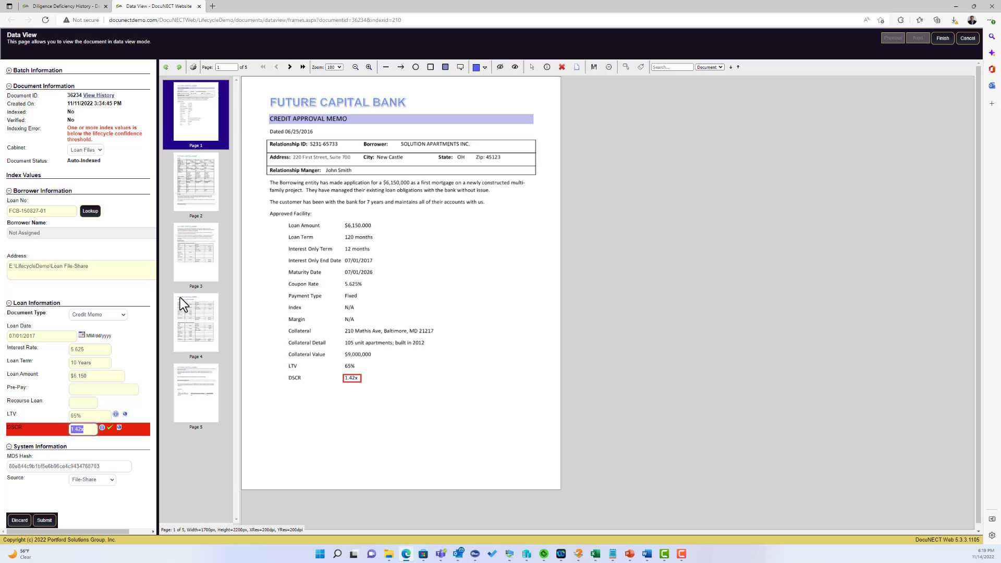
left_click(87, 431)
mouse_move(101, 428)
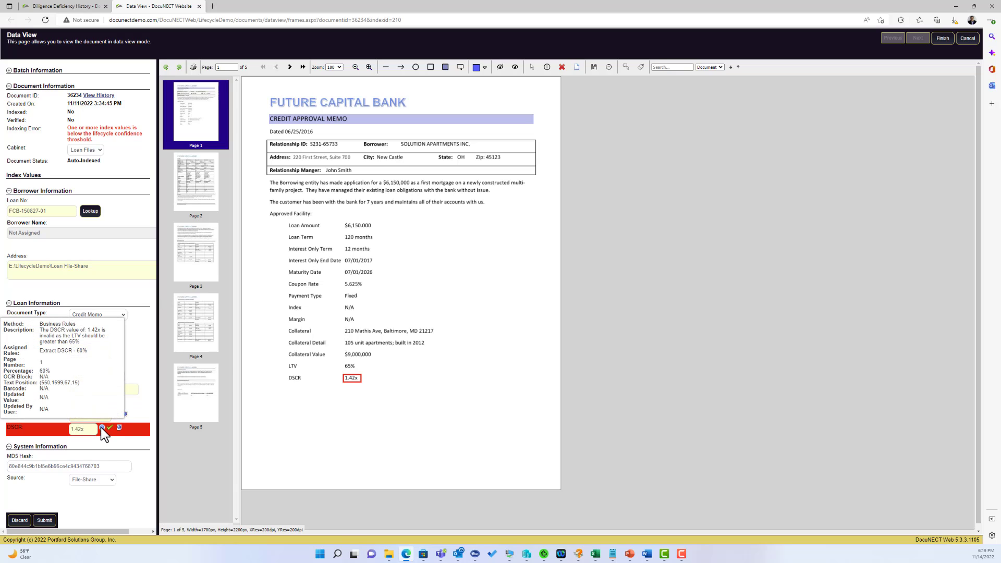